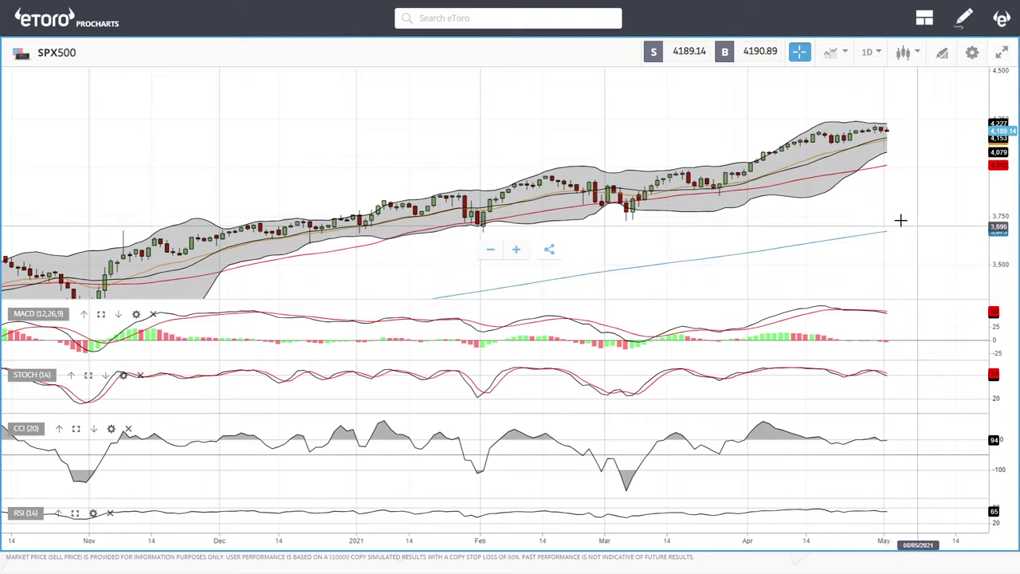
# Zoom the current chart in and out to review its daily candles.
pyautogui.scroll(5, 927, 158)
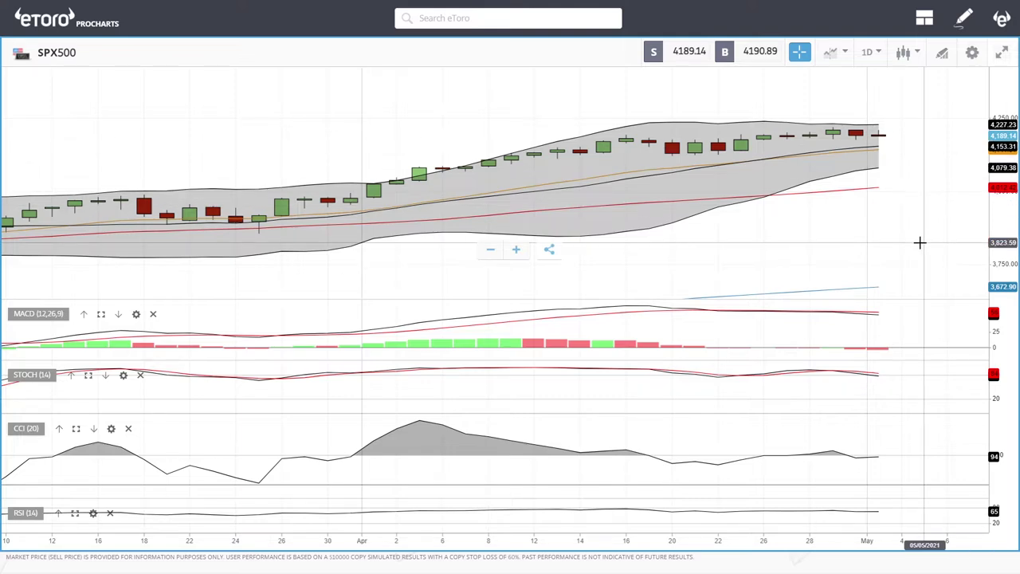
pyautogui.scroll(-4, 915, 291)
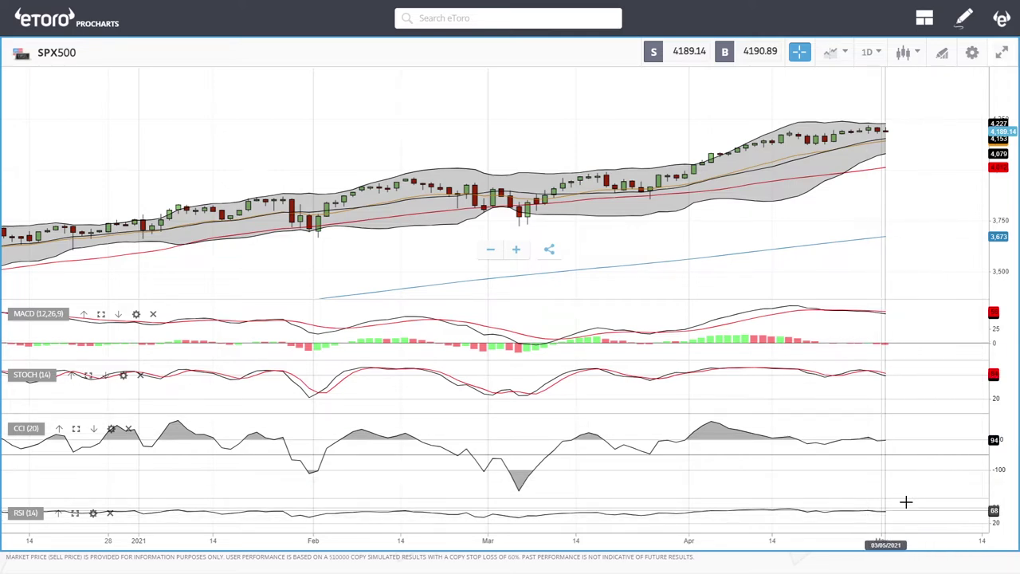
pyautogui.scroll(5, 939, 170)
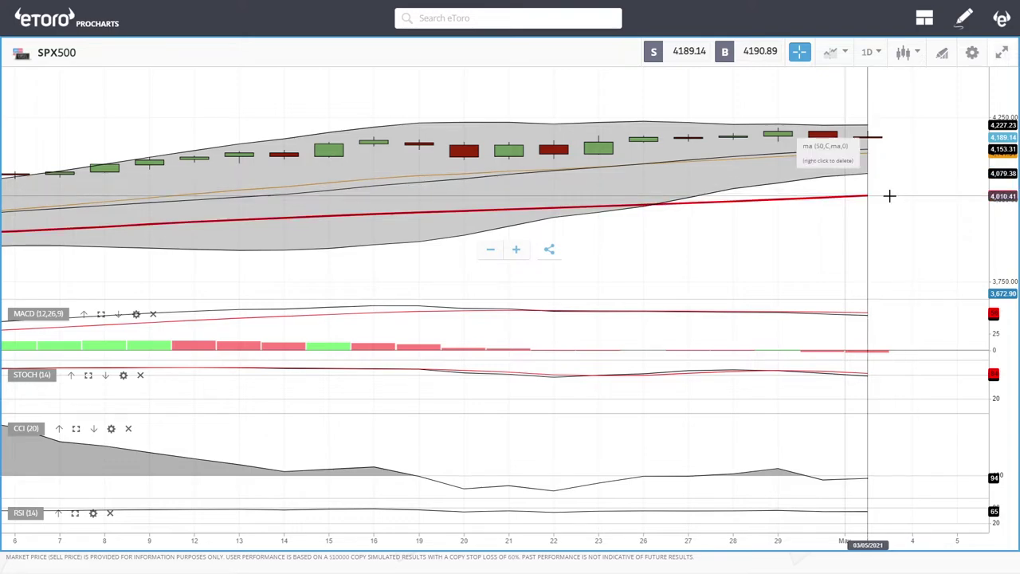
pyautogui.scroll(-10, 893, 191)
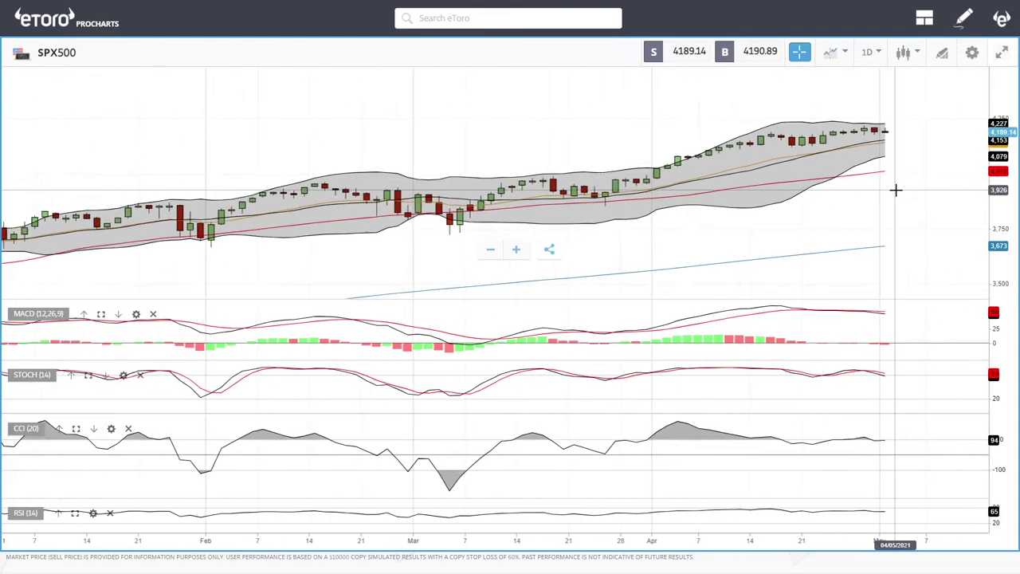
pyautogui.scroll(-3, 896, 190)
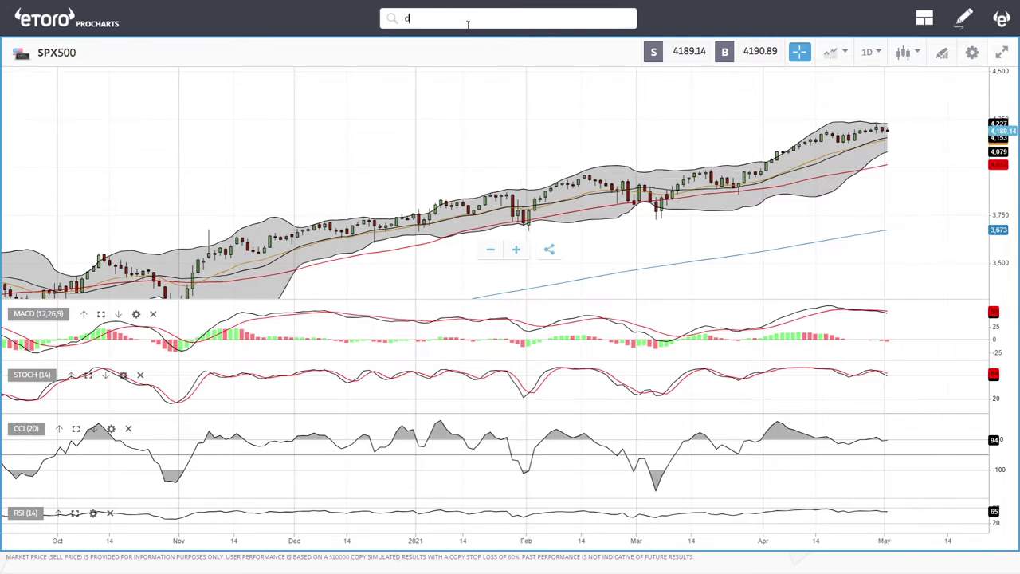
# Load the DJ30 daily chart, zoom in and out, and pan to recentre the candles.
pyautogui.click(454, 53)
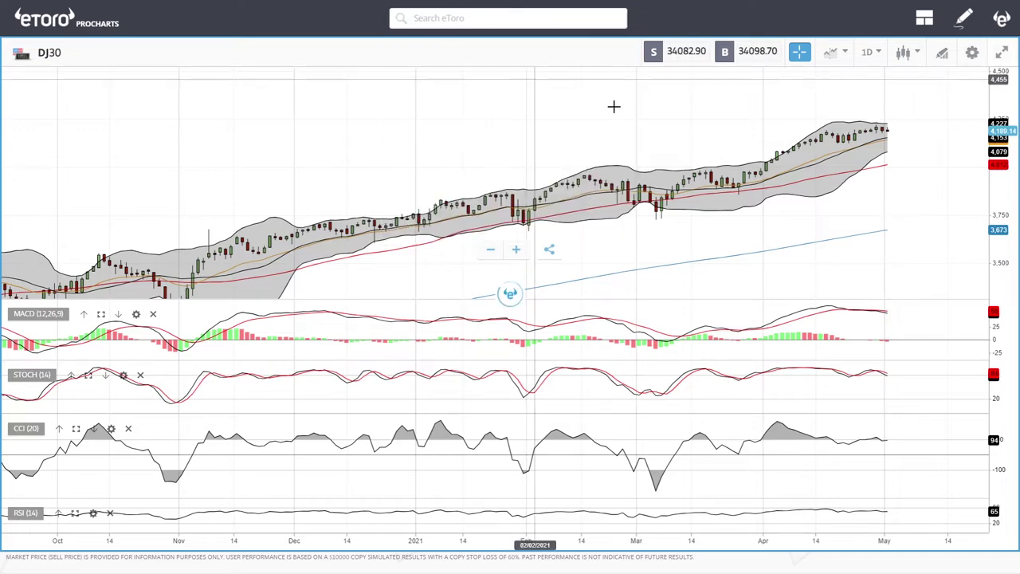
pyautogui.scroll(2, 909, 169)
pyautogui.scroll(3, 916, 166)
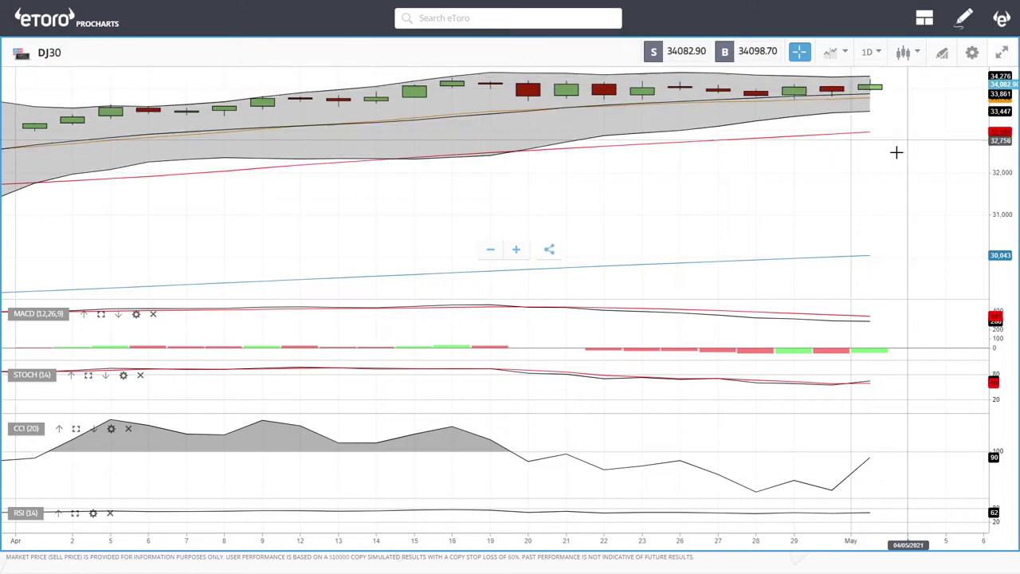
pyautogui.scroll(-5, 891, 152)
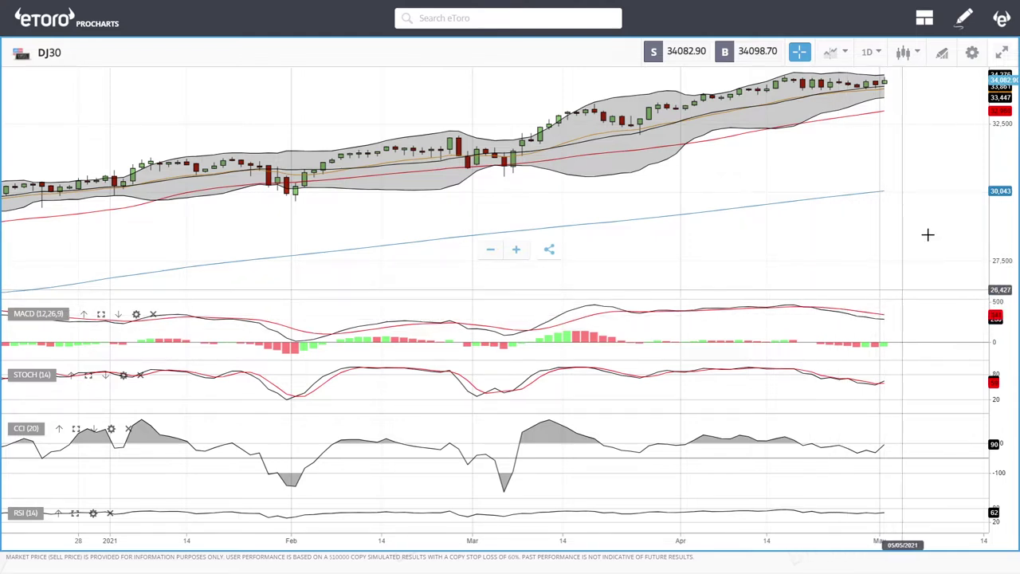
pyautogui.moveTo(924, 134); pyautogui.dragTo(922, 191)
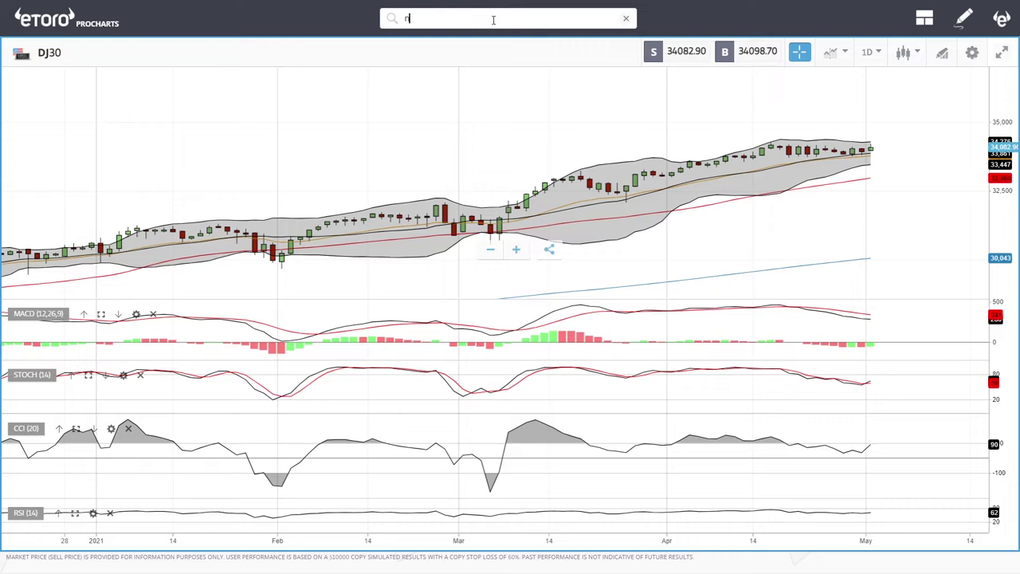
# Search 'nas', load the NSDQ100 daily chart, and zoom in and back out.
pyautogui.write('as')
pyautogui.click(578, 70)
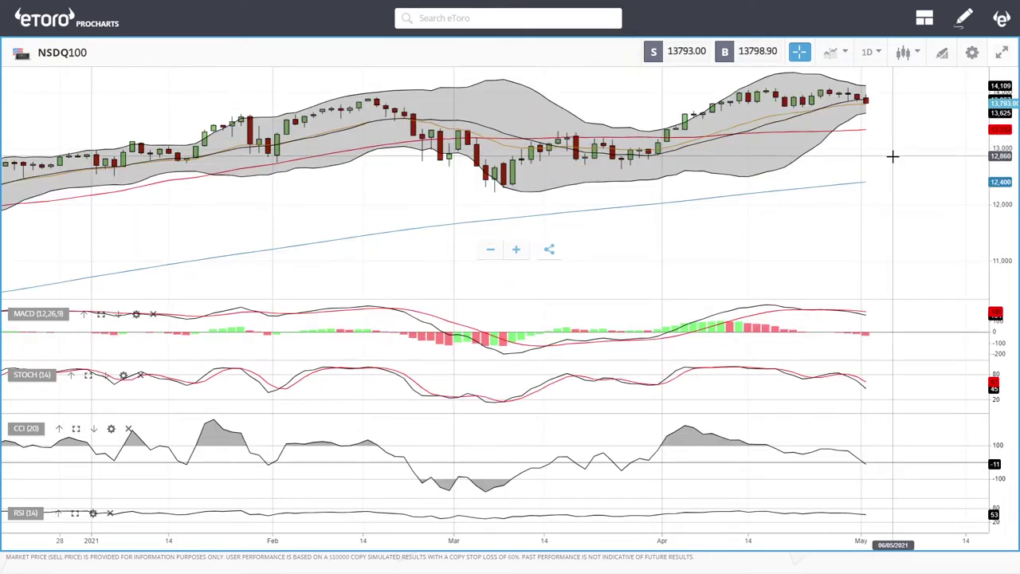
pyautogui.scroll(5, 891, 153)
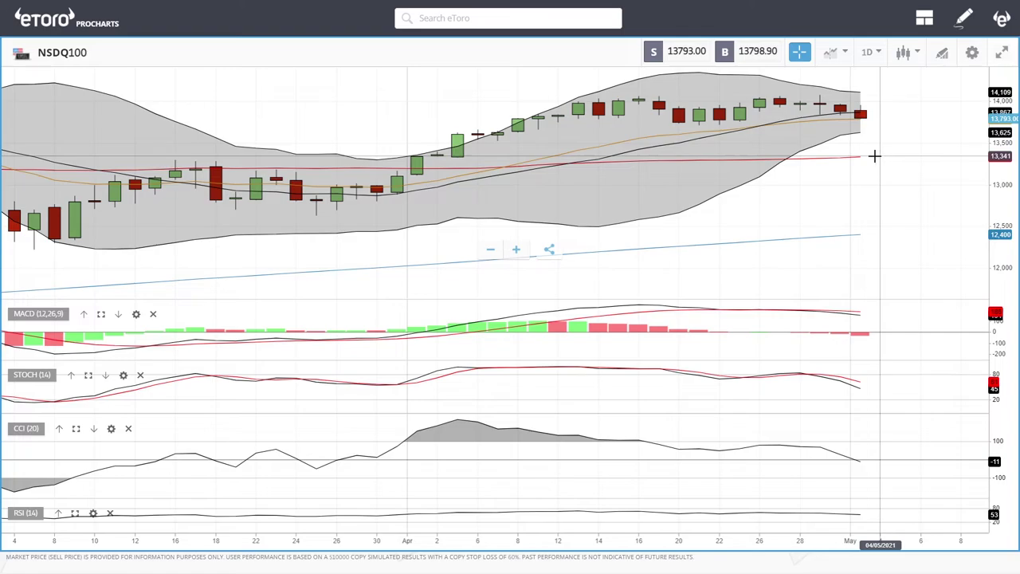
pyautogui.scroll(-5, 875, 156)
# Draw a thin rectangle band across the NSDQ100 candles near 13,300.
pyautogui.click(942, 53)
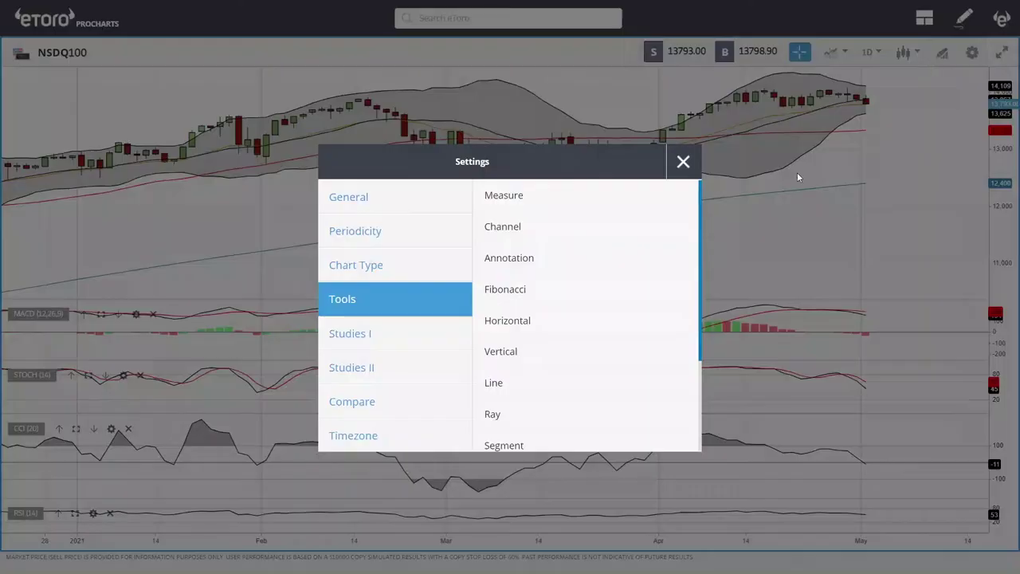
pyautogui.scroll(-4, 542, 356)
pyautogui.click(524, 337)
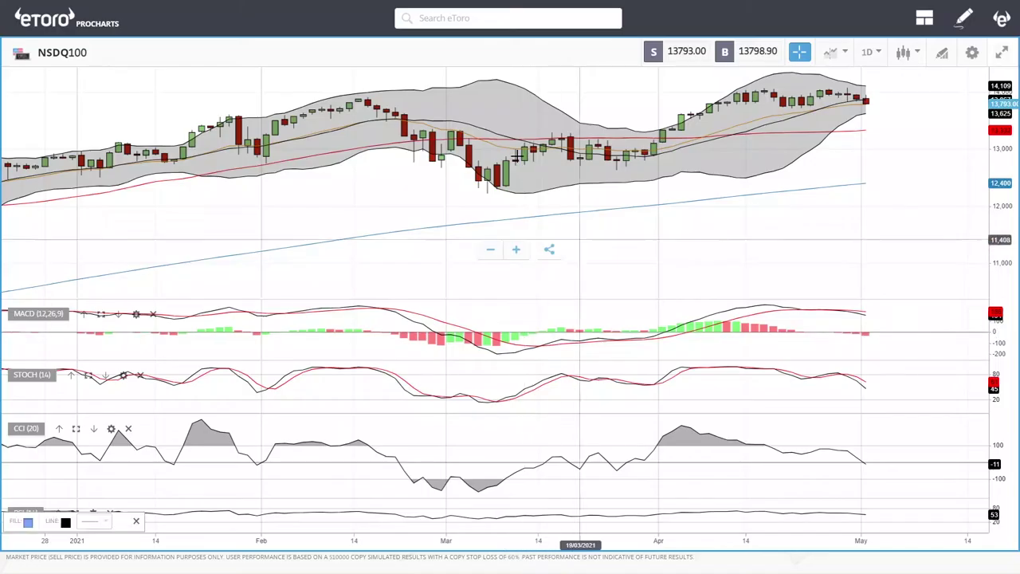
pyautogui.moveTo(396, 126)
pyautogui.mouseDown()
pyautogui.moveTo(866, 116)
pyautogui.moveTo(893, 133)
pyautogui.mouseUp()
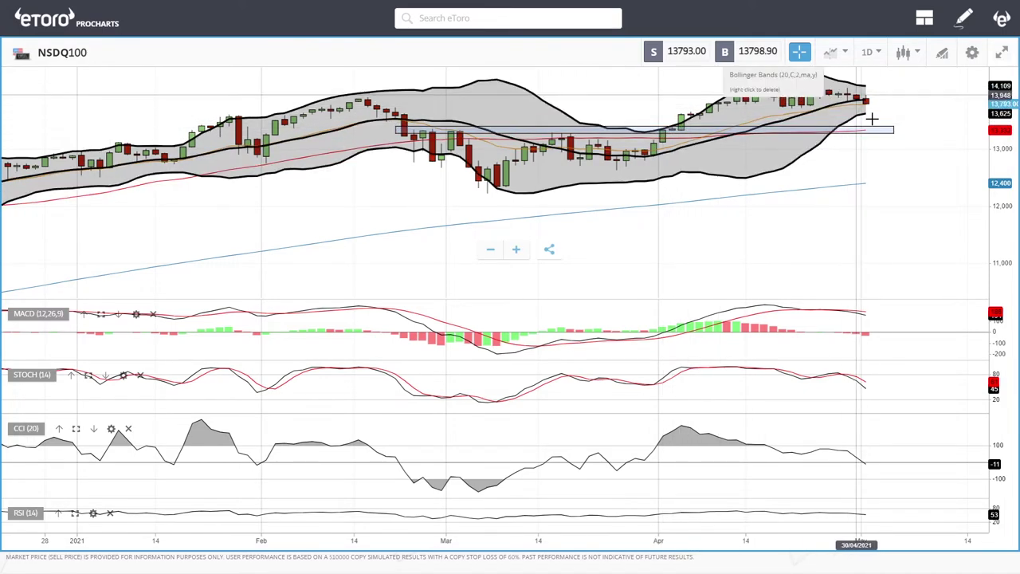
# Draw a second rectangle boxing the April–May candles from the April highs.
pyautogui.scroll(-5, 893, 155)
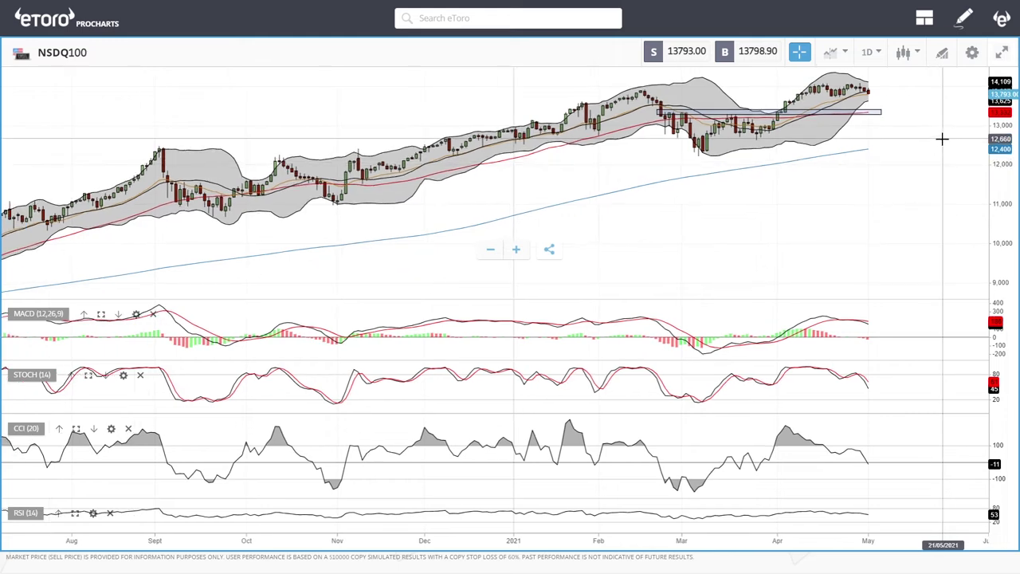
pyautogui.moveTo(872, 196); pyautogui.dragTo(827, 207)
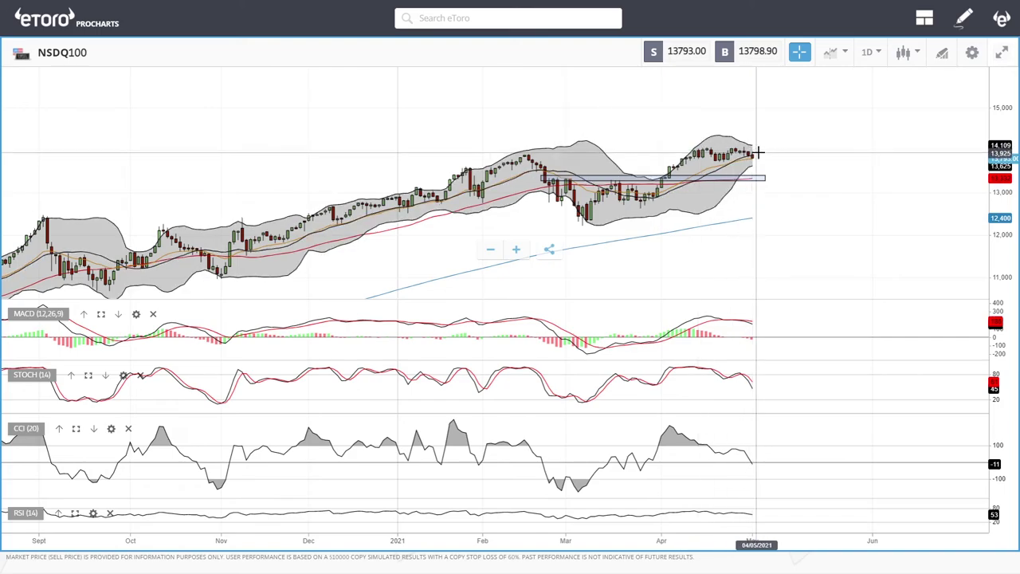
pyautogui.scroll(5, 803, 147)
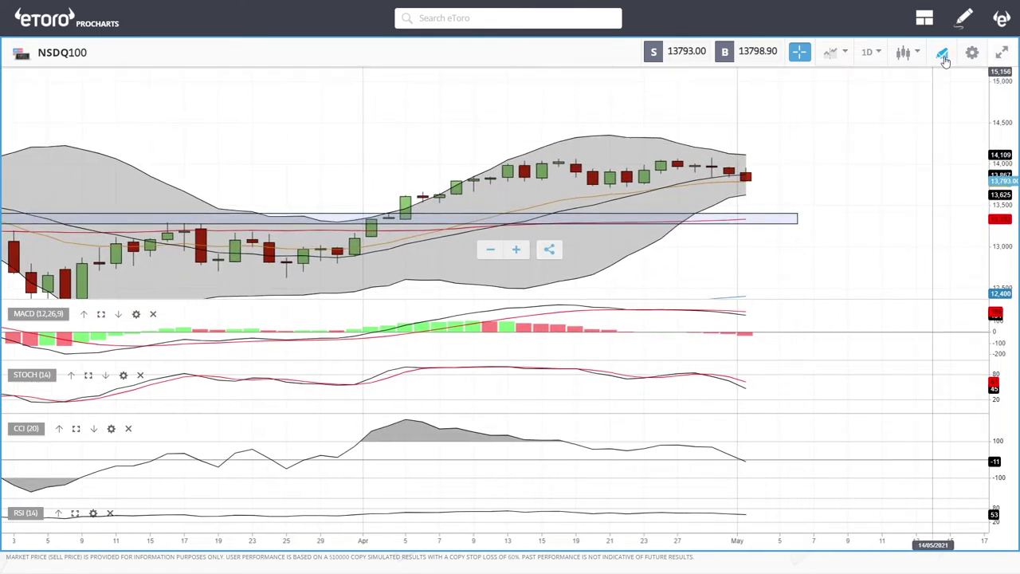
pyautogui.click(943, 52)
pyautogui.scroll(-2, 547, 405)
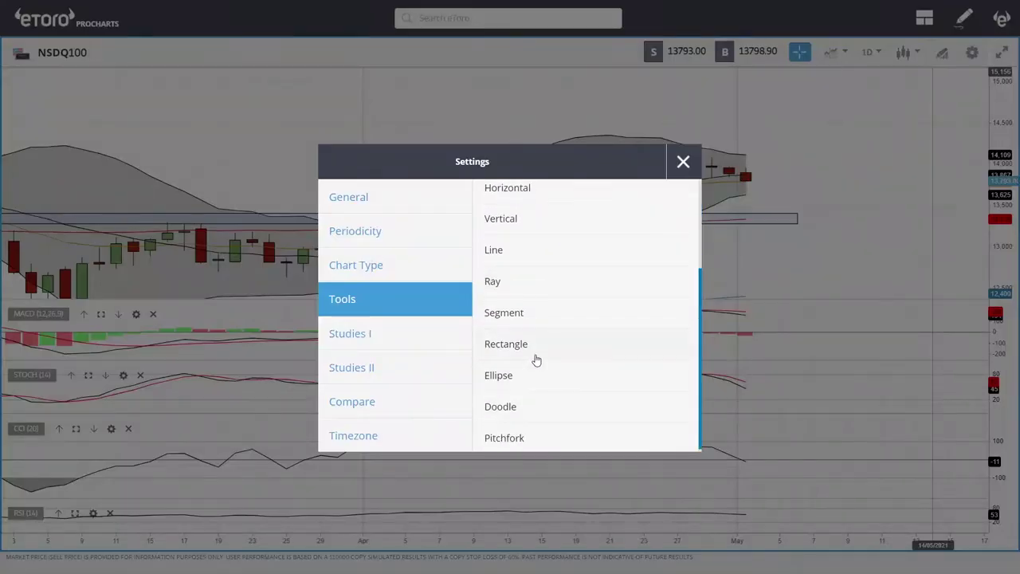
pyautogui.click(537, 360)
pyautogui.click(490, 159)
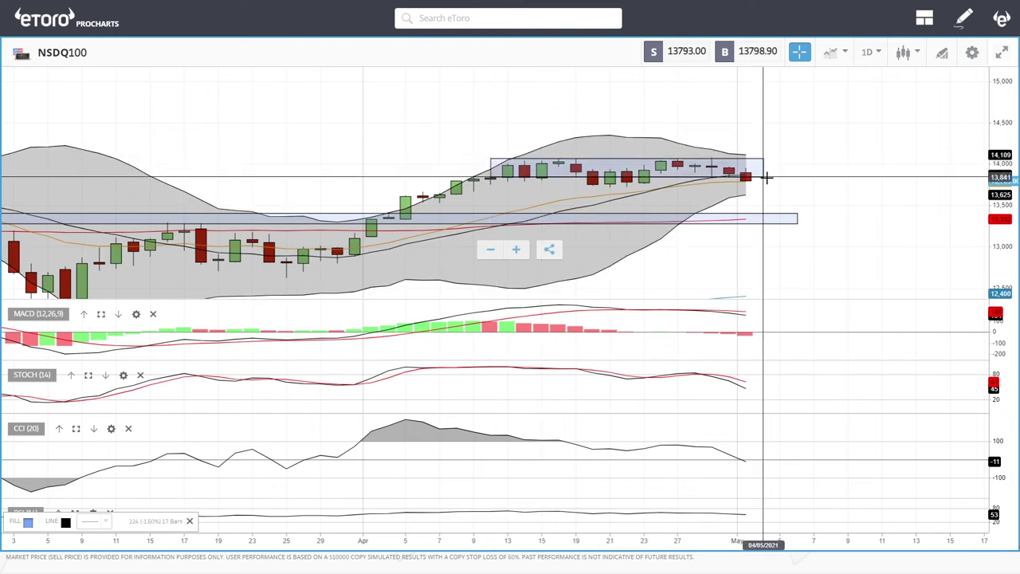
pyautogui.click(763, 185)
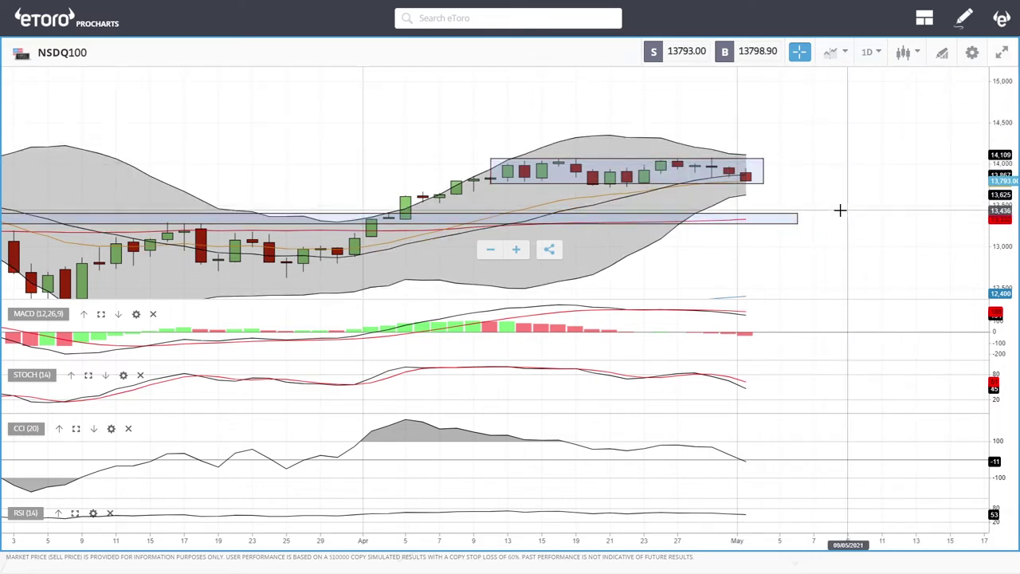
pyautogui.scroll(-6, 840, 209)
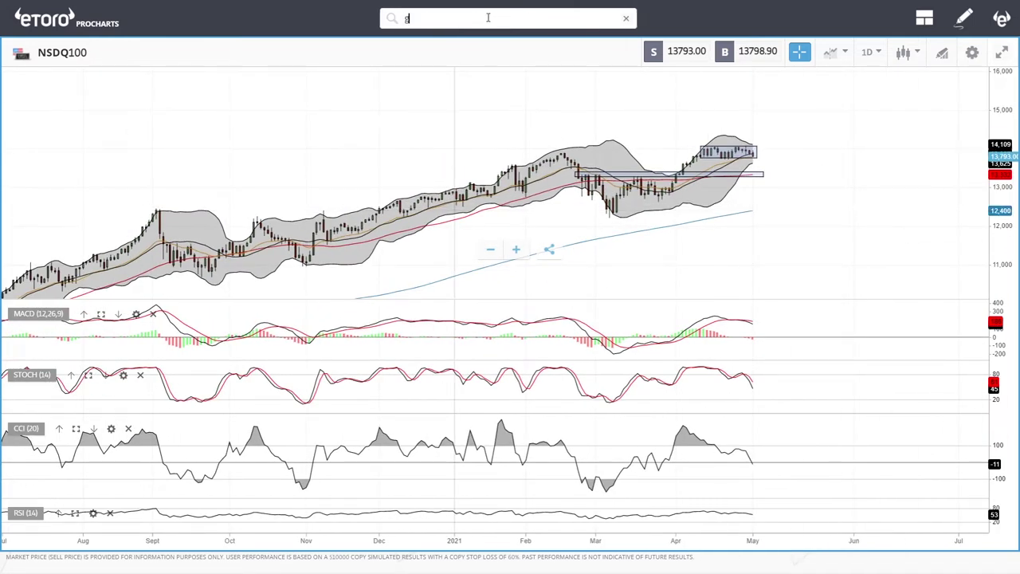
# Load the GER30 daily chart and zoom in and back out over recent weeks.
pyautogui.click(448, 65)
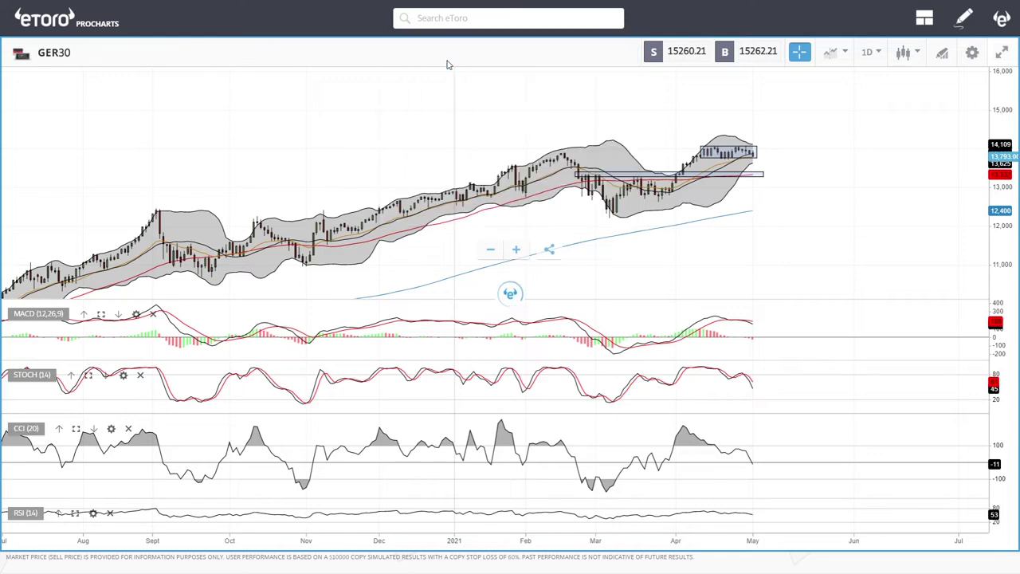
pyautogui.scroll(3, 810, 115)
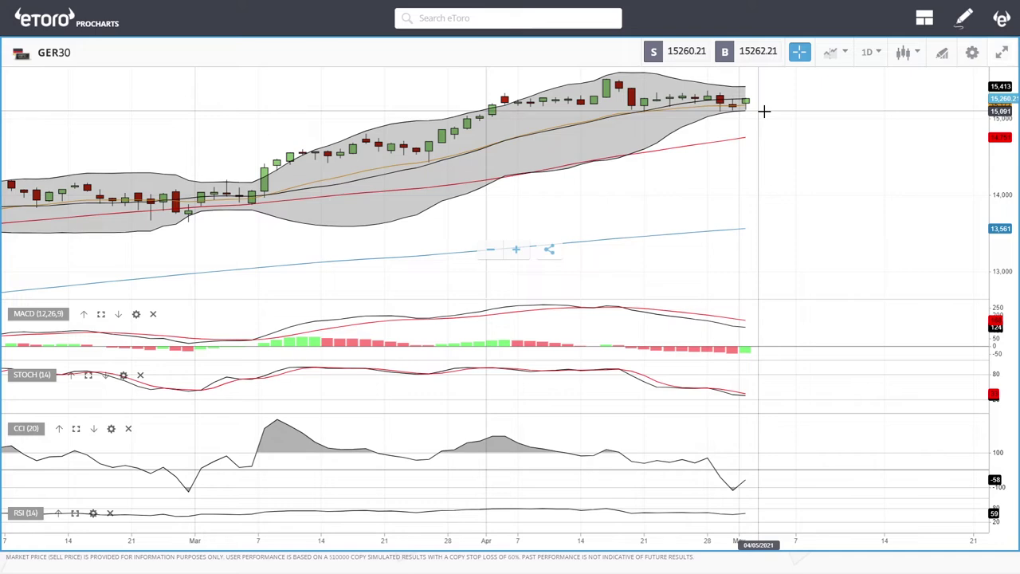
pyautogui.scroll(5, 788, 135)
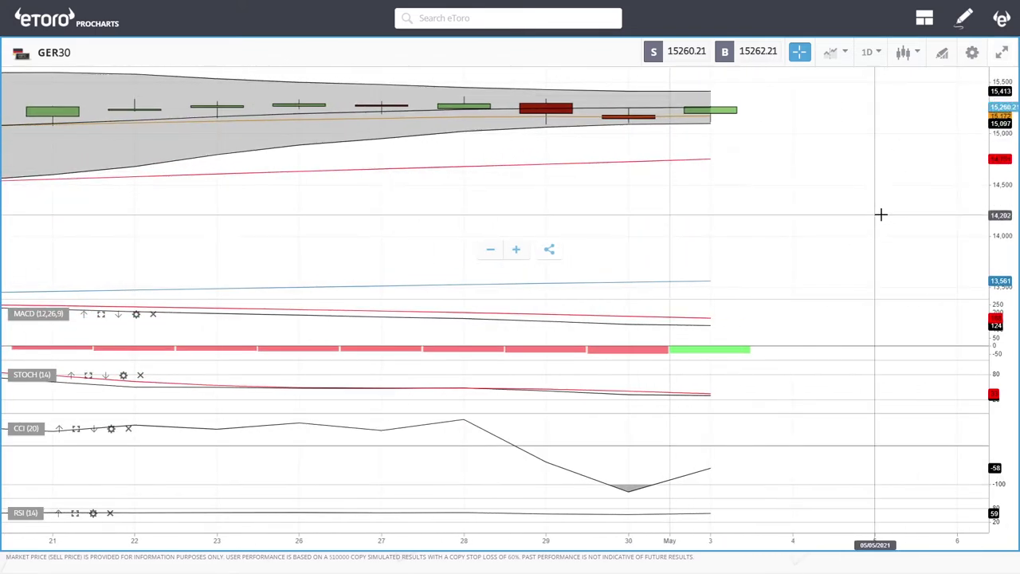
pyautogui.scroll(-3, 755, 231)
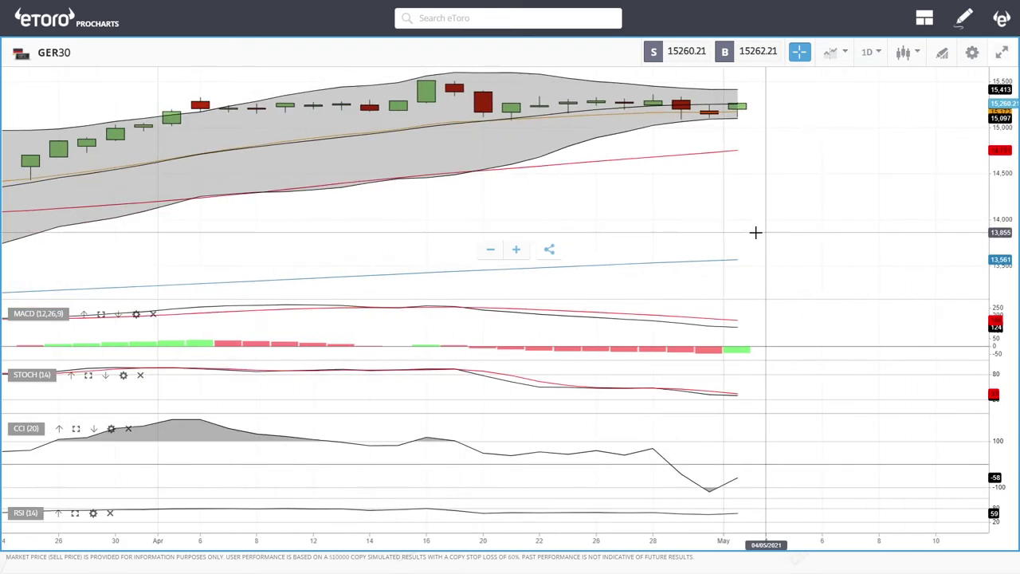
pyautogui.scroll(-3, 761, 247)
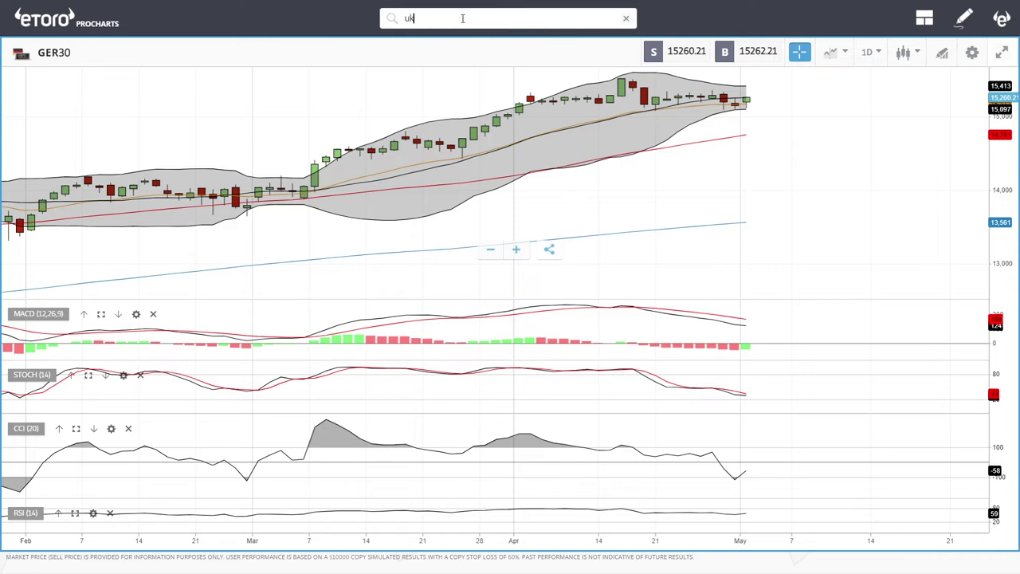
# Load the UK100 daily chart, zoom out to 2017 and back in, then pan vertically.
pyautogui.click(444, 64)
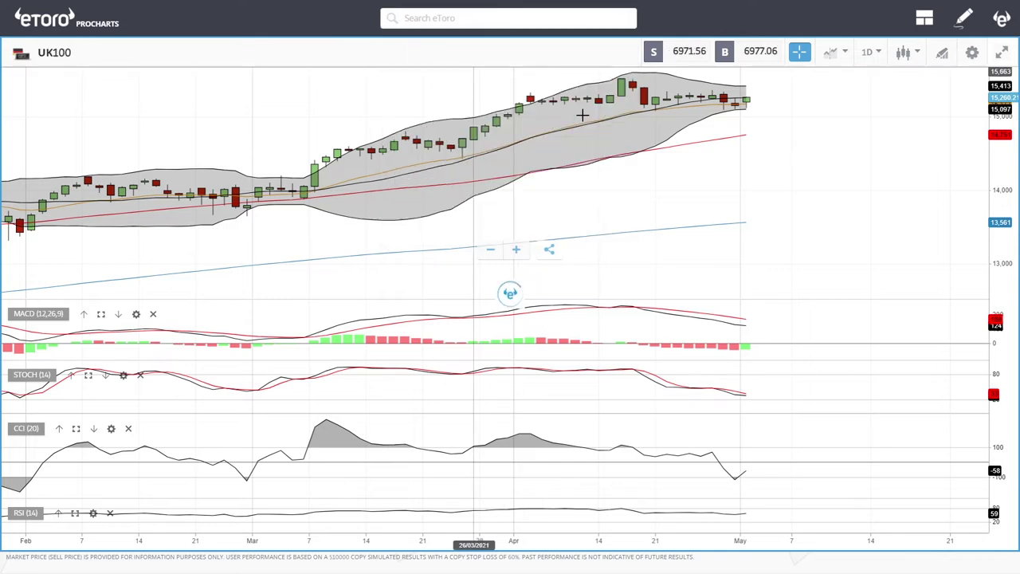
pyautogui.scroll(3, 797, 127)
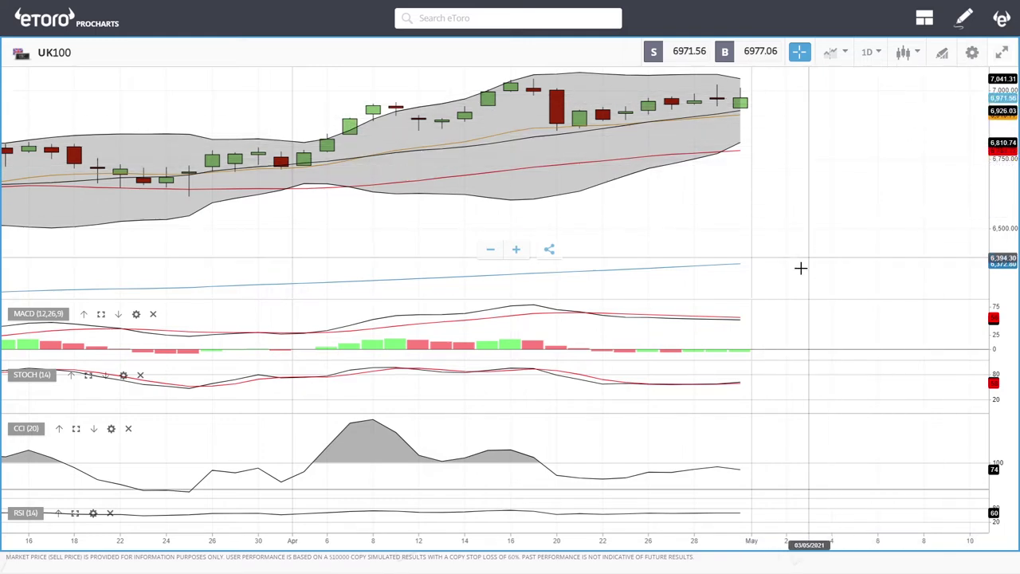
pyautogui.scroll(-3, 799, 323)
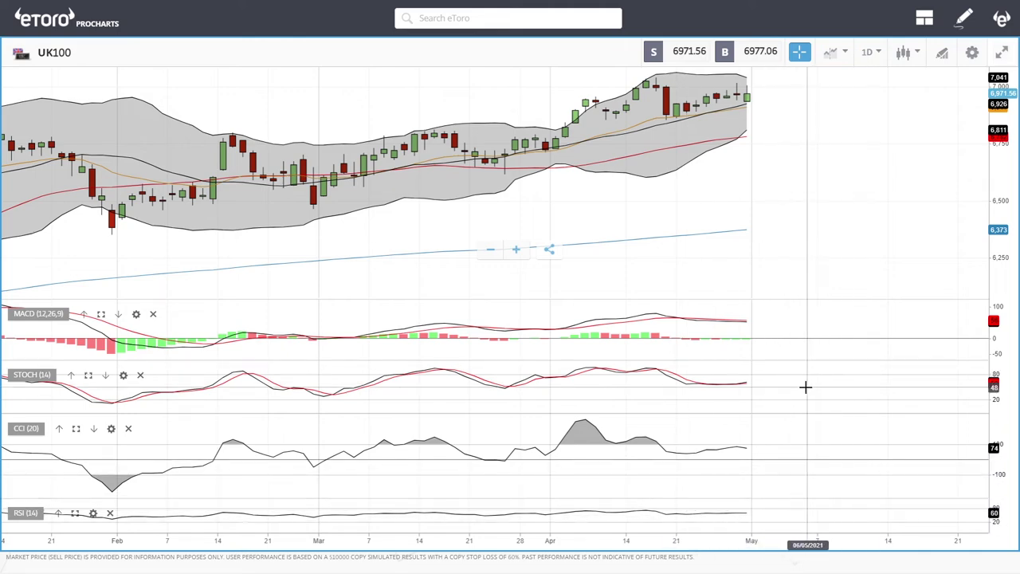
pyautogui.scroll(-5, 855, 163)
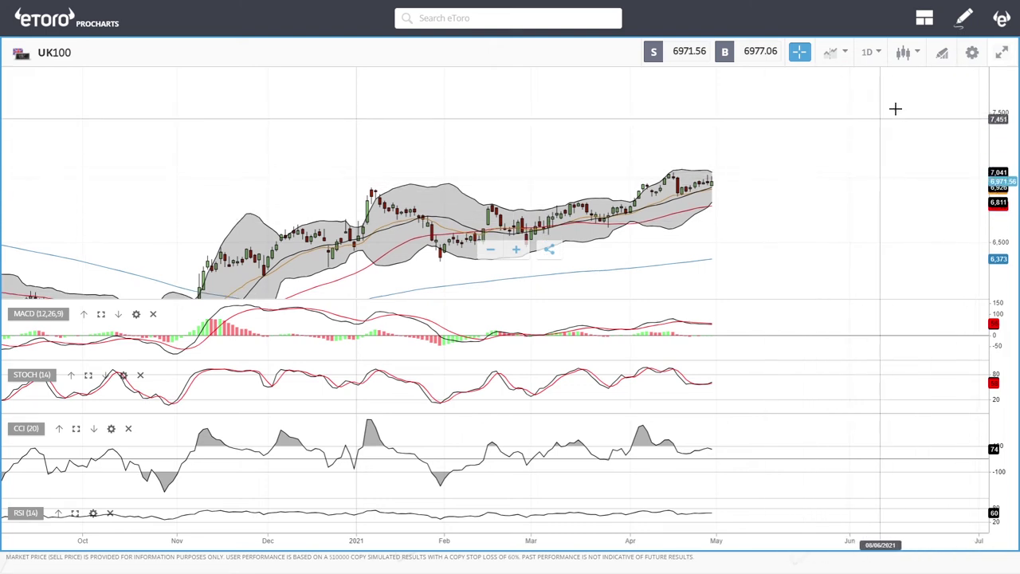
pyautogui.scroll(-5, 818, 173)
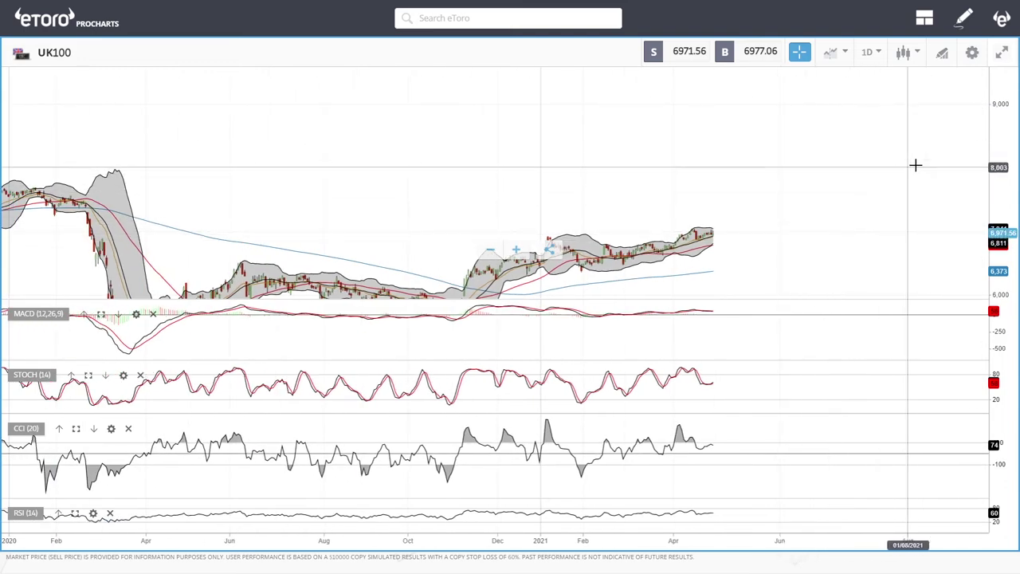
pyautogui.scroll(-3, 879, 205)
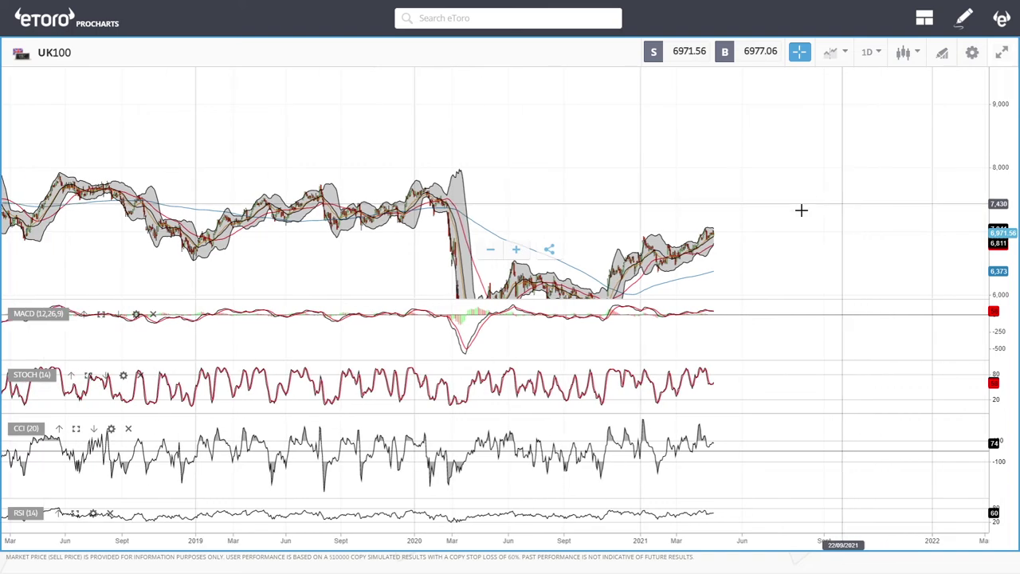
pyautogui.scroll(-3, 789, 183)
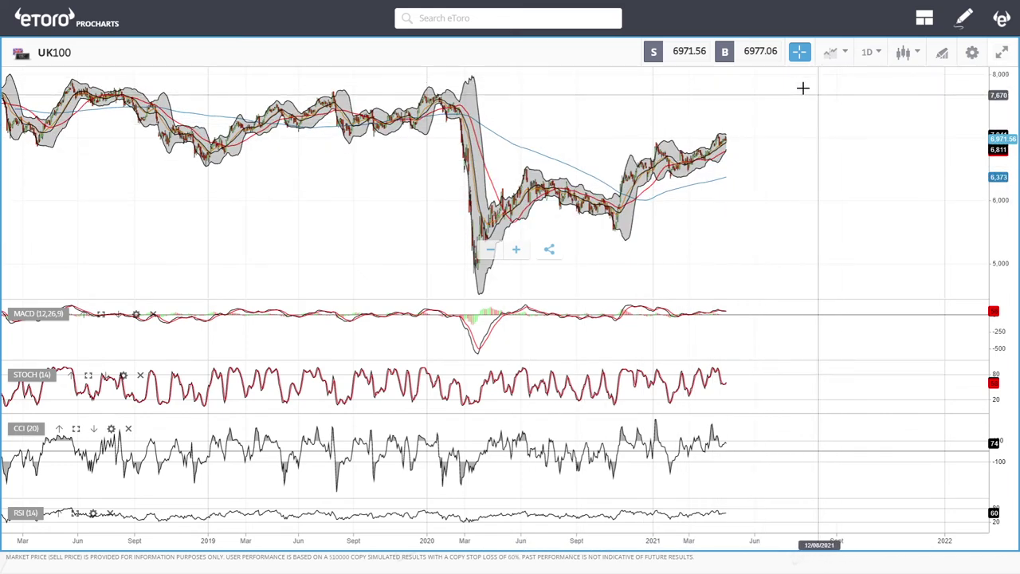
pyautogui.scroll(-3, 861, 153)
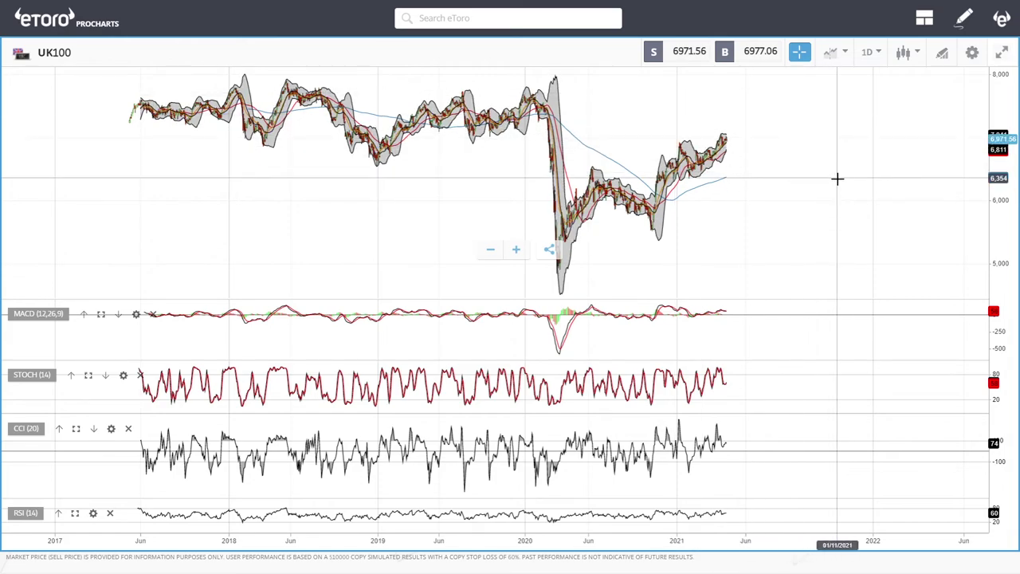
pyautogui.scroll(3, 835, 179)
pyautogui.scroll(3, 835, 179)
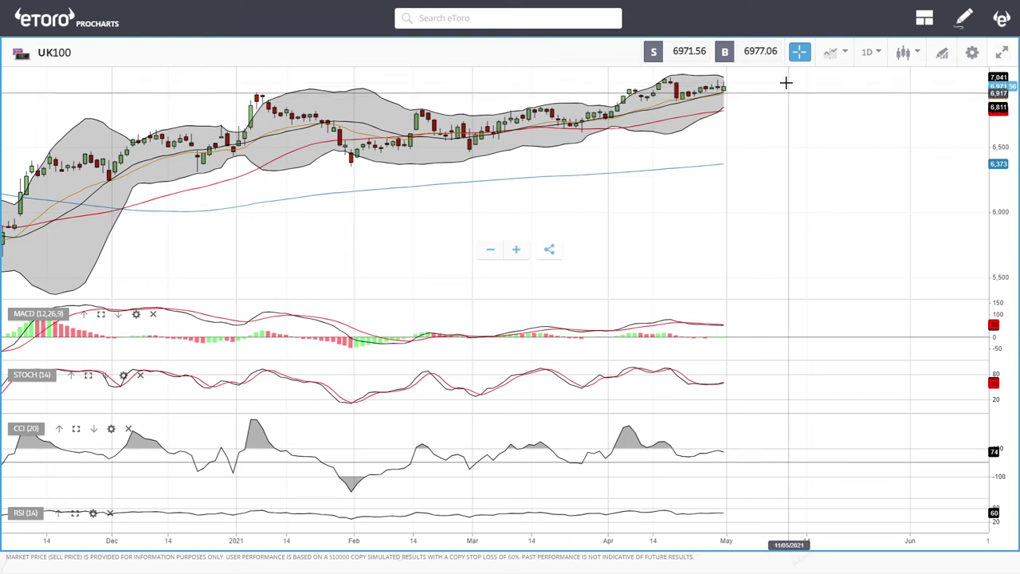
pyautogui.moveTo(792, 132); pyautogui.dragTo(795, 189)
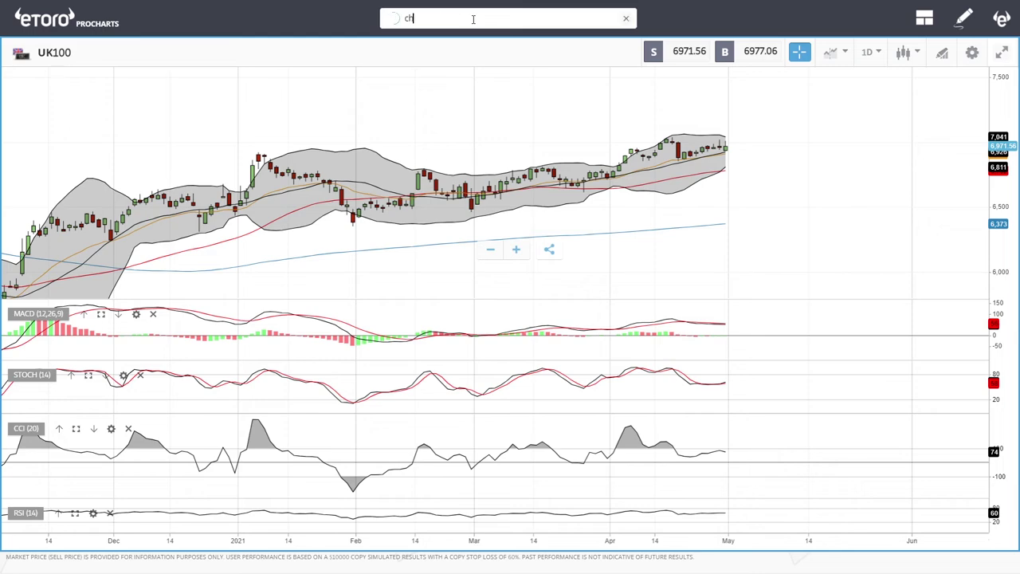
# Search 'chi', load the China50 daily chart, and zoom in and out.
pyautogui.click(472, 18)
pyautogui.write('chi')
pyautogui.click(445, 64)
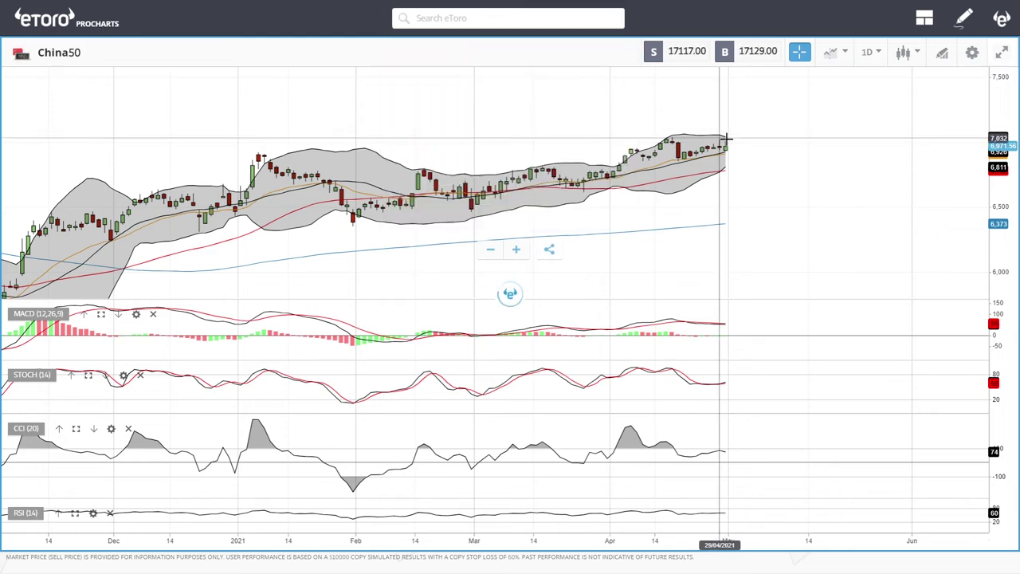
pyautogui.scroll(5, 803, 230)
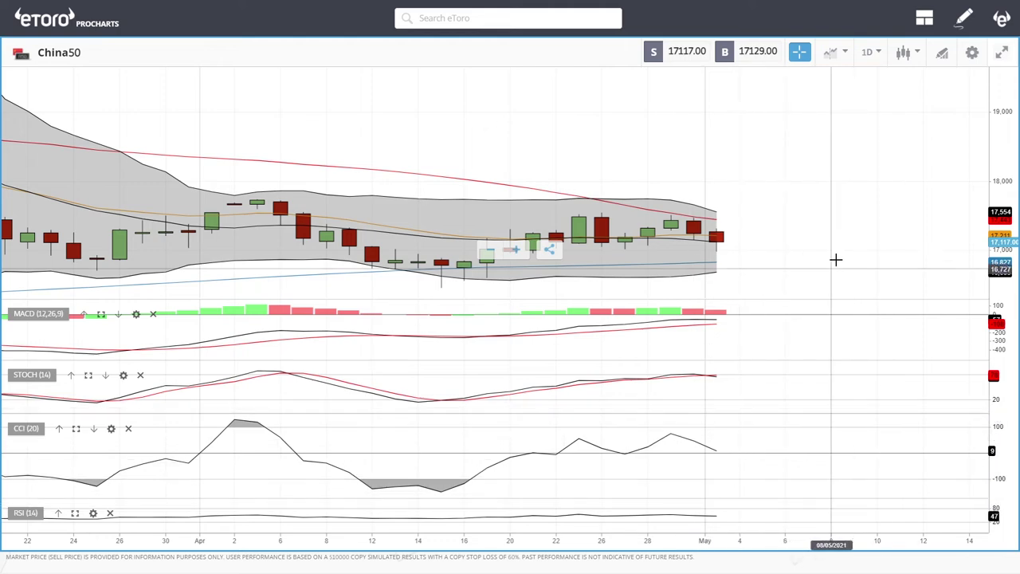
pyautogui.scroll(-3, 799, 260)
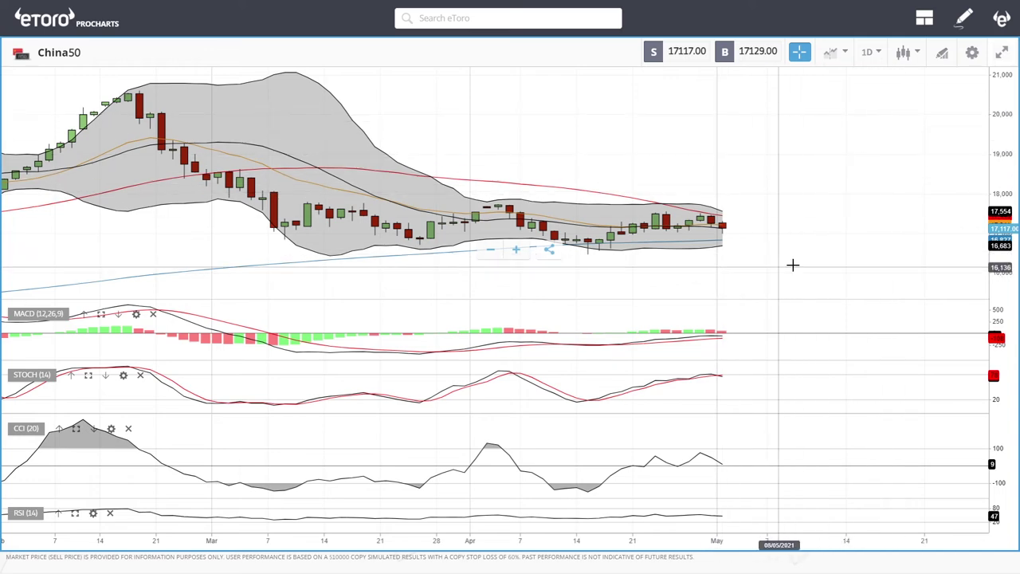
pyautogui.scroll(-5, 794, 264)
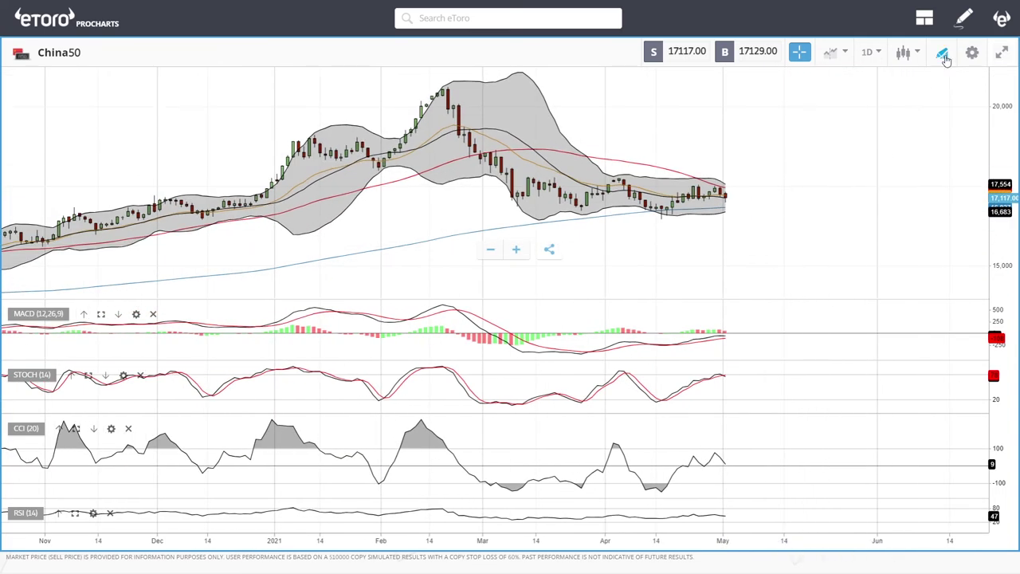
# Draw a rectangle zone around the March–May sideways China50 candles.
pyautogui.click(944, 56)
pyautogui.click(533, 351)
pyautogui.moveTo(684, 181); pyautogui.dragTo(774, 217)
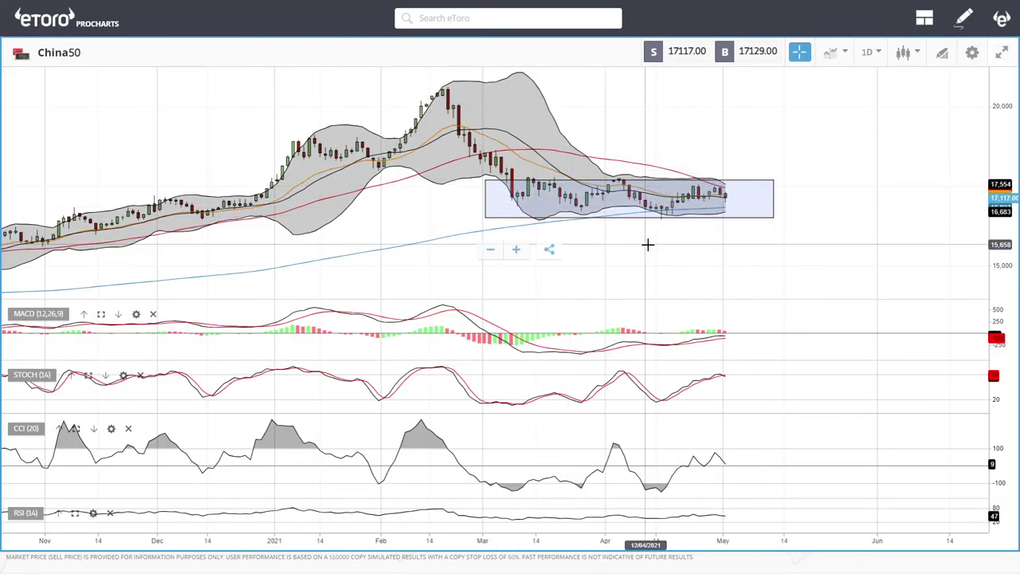